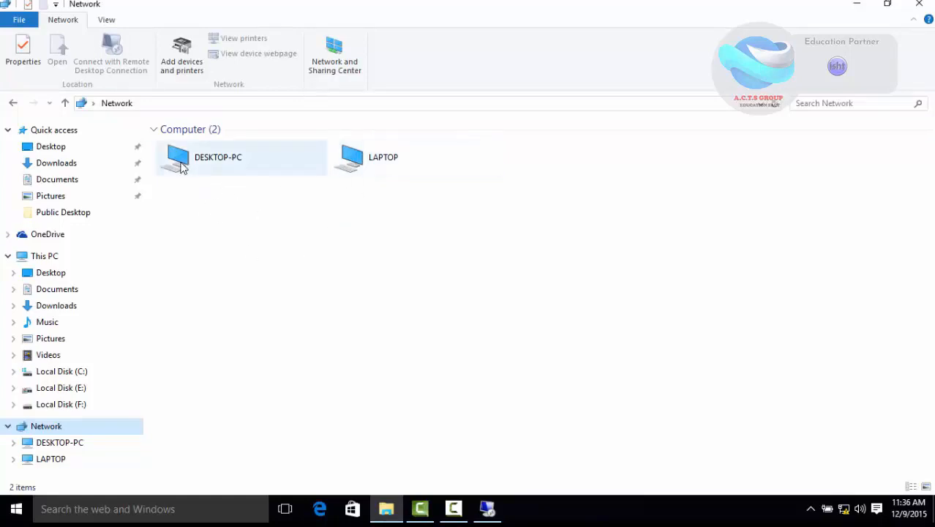
Open DESKTOP-PC from the network computers to view its shared items
double_click(178, 165)
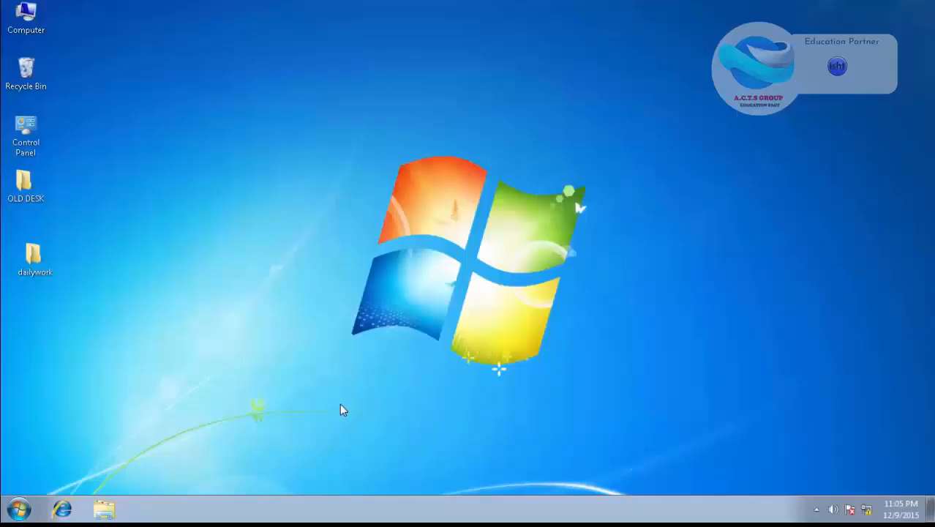
On the Windows 7 desktop PC, enable advanced sharing of the New Volume (D:) drive with the share name D
double_click(31, 14)
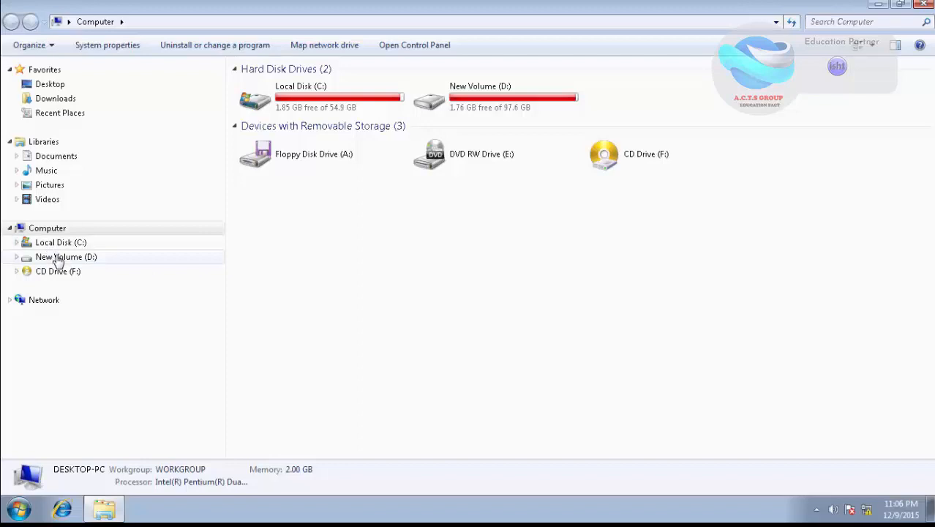
right_click(480, 107)
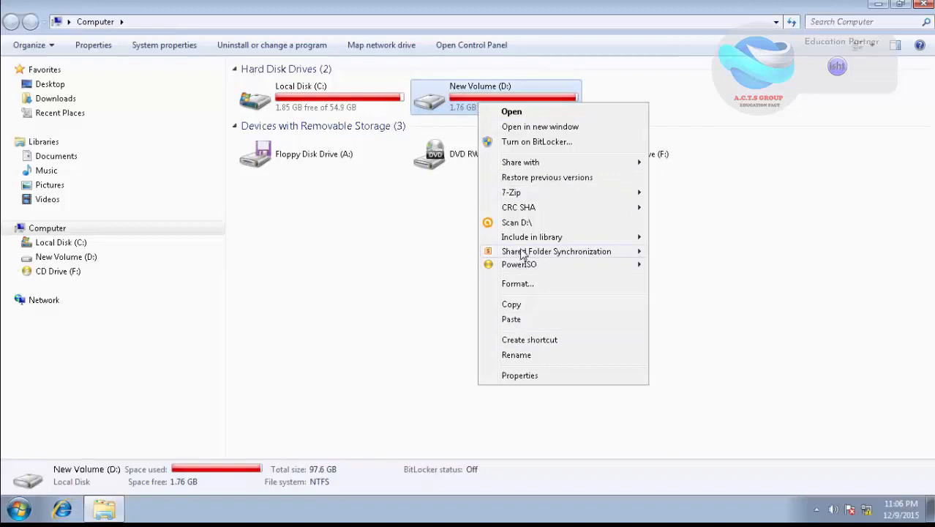
mouse_move(533, 165)
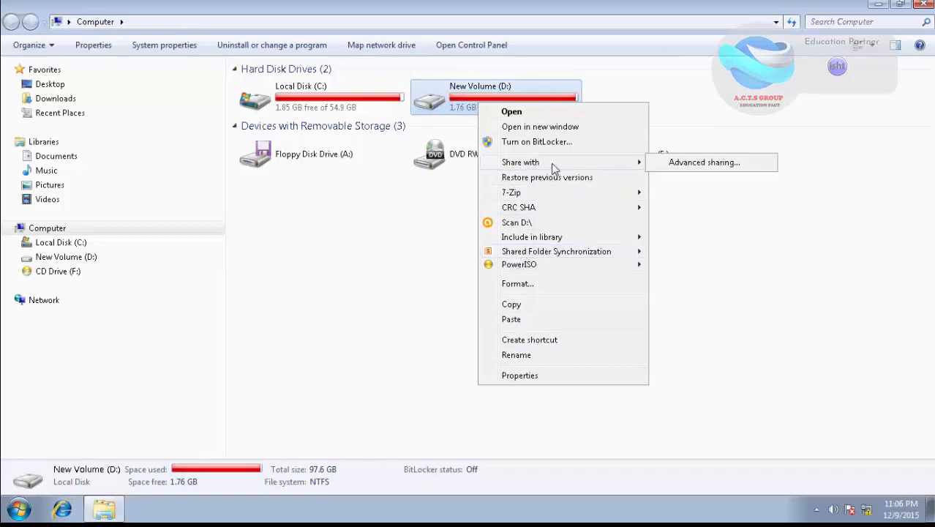
click(688, 164)
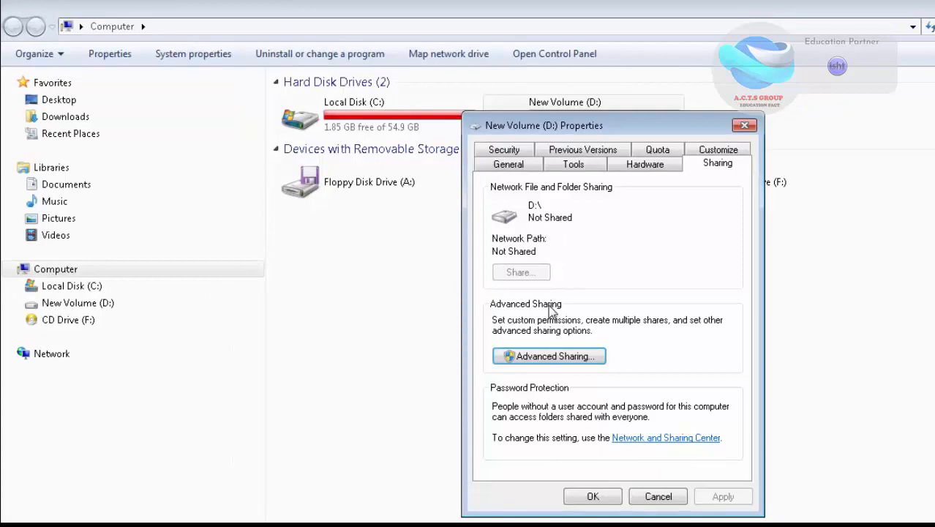
click(528, 354)
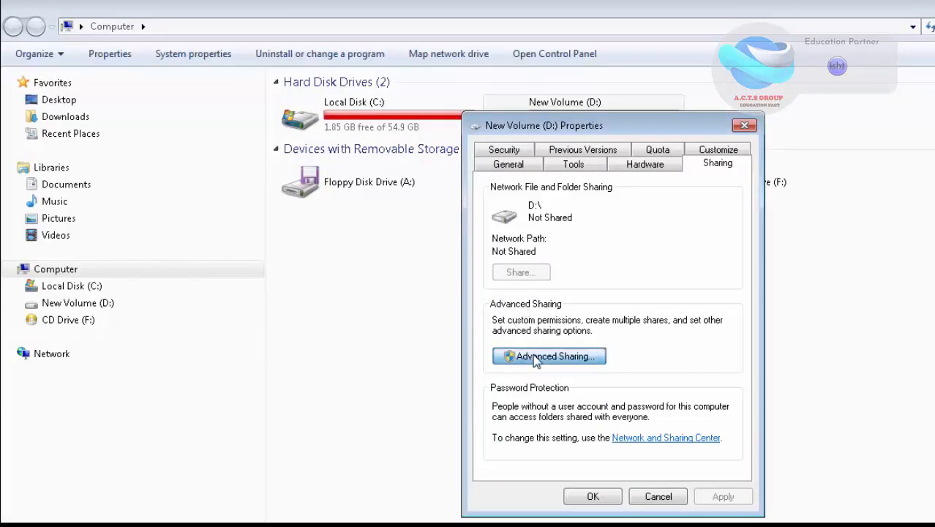
drag(541, 145, 775, 141)
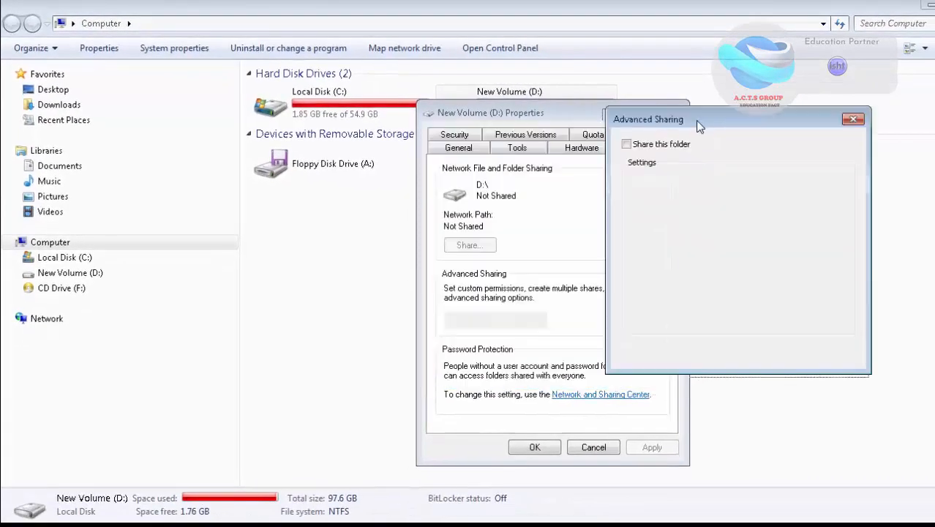
drag(664, 123, 655, 189)
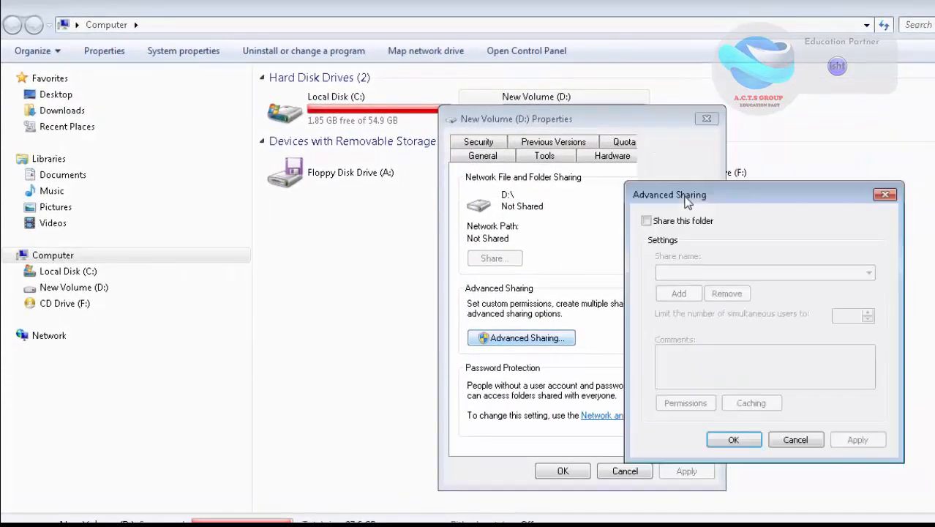
click(646, 221)
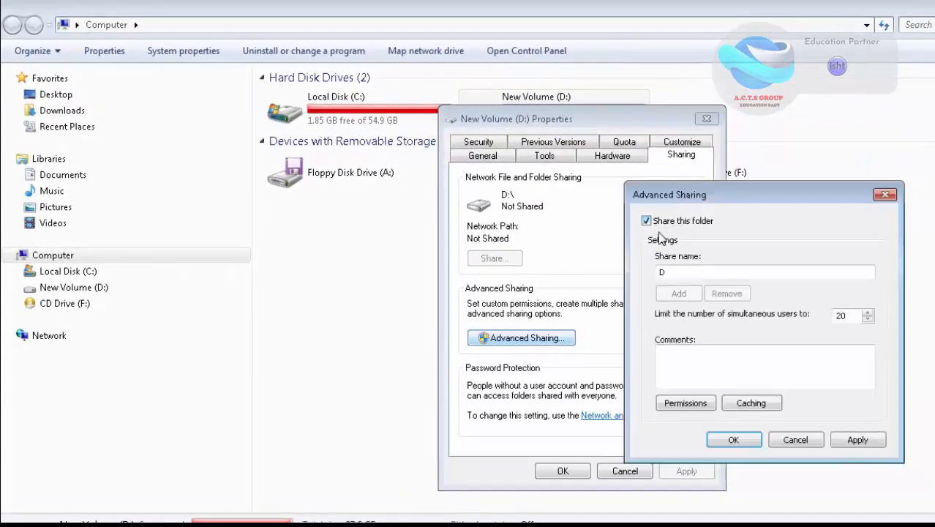
click(682, 271)
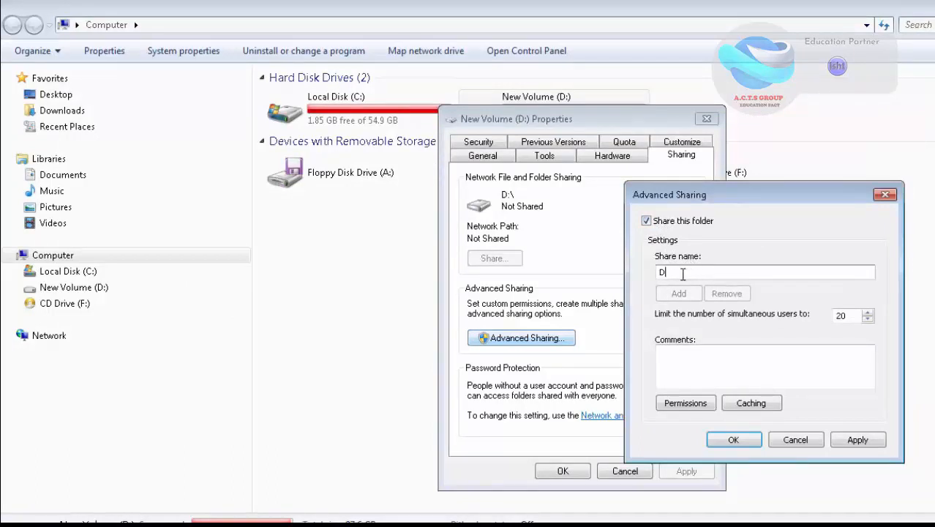
Allow Everyone Full Control in the share permissions of D, apply the sharing settings and close the drive's properties
click(695, 406)
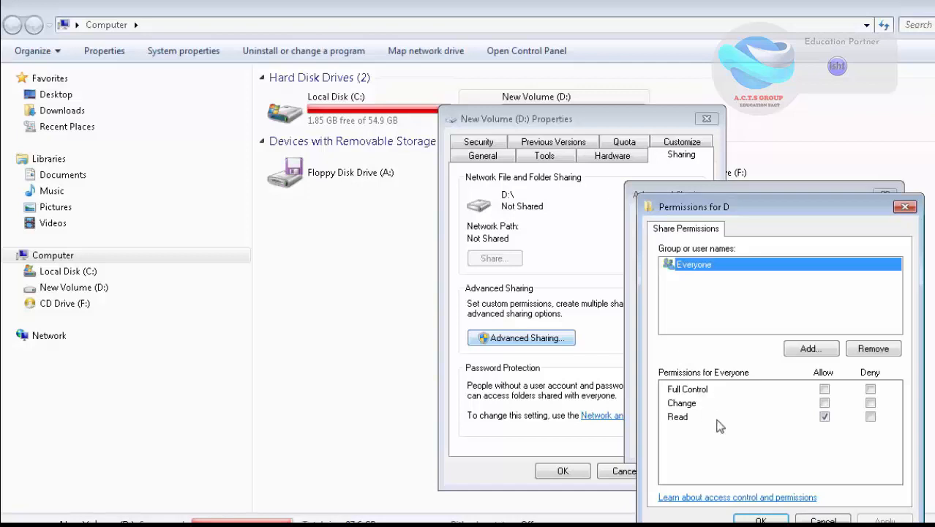
click(824, 389)
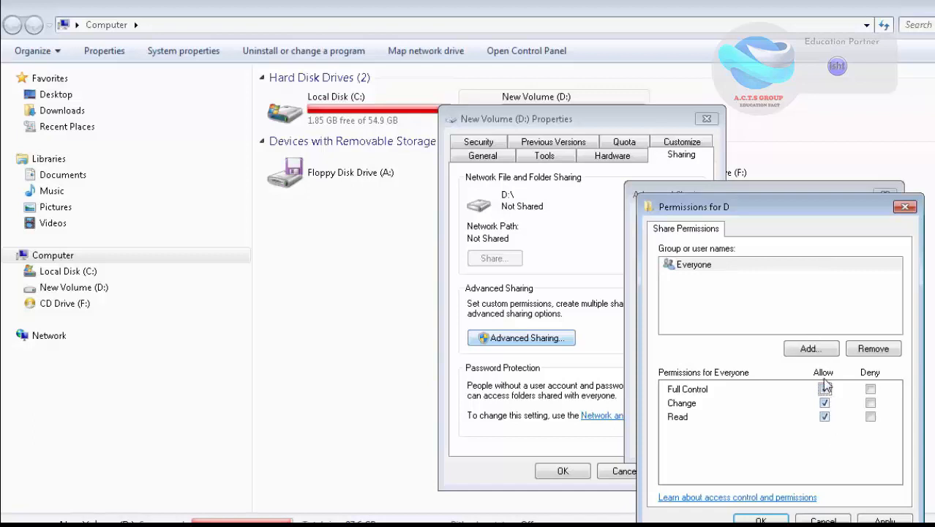
click(760, 519)
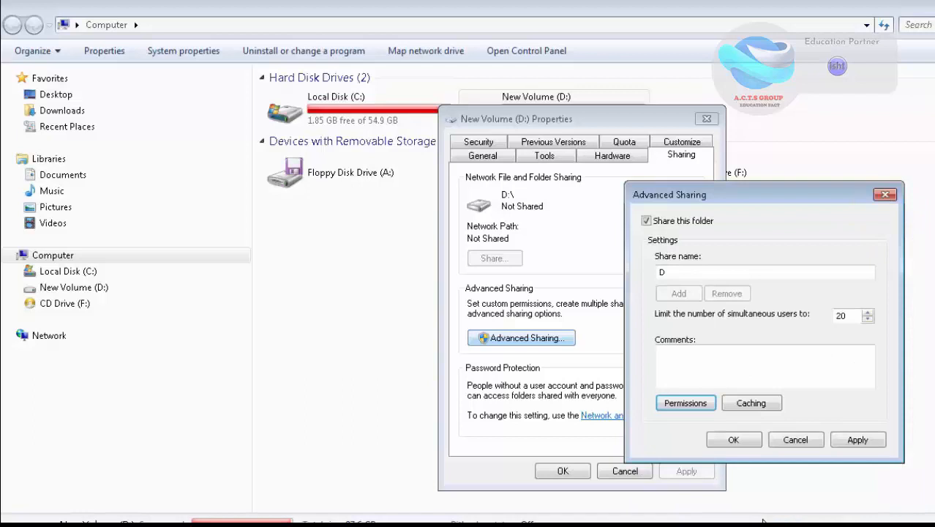
click(841, 437)
click(750, 441)
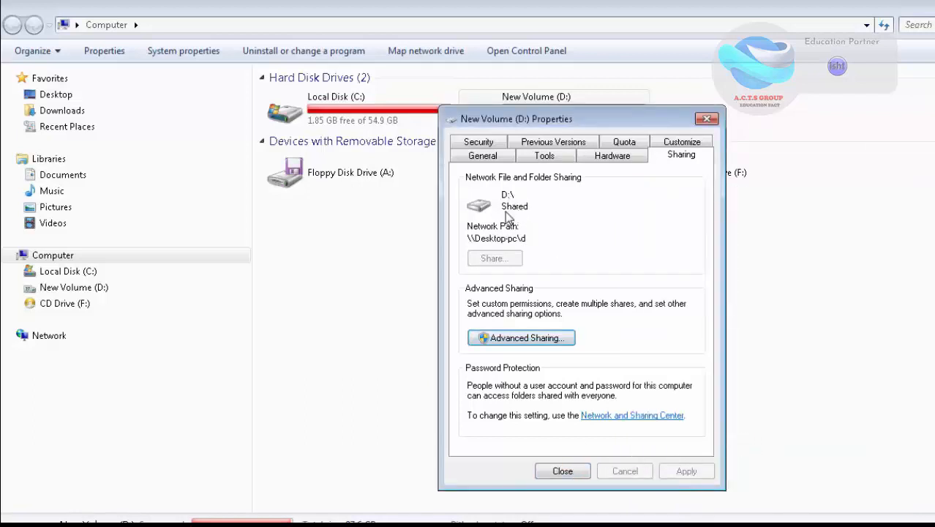
click(557, 470)
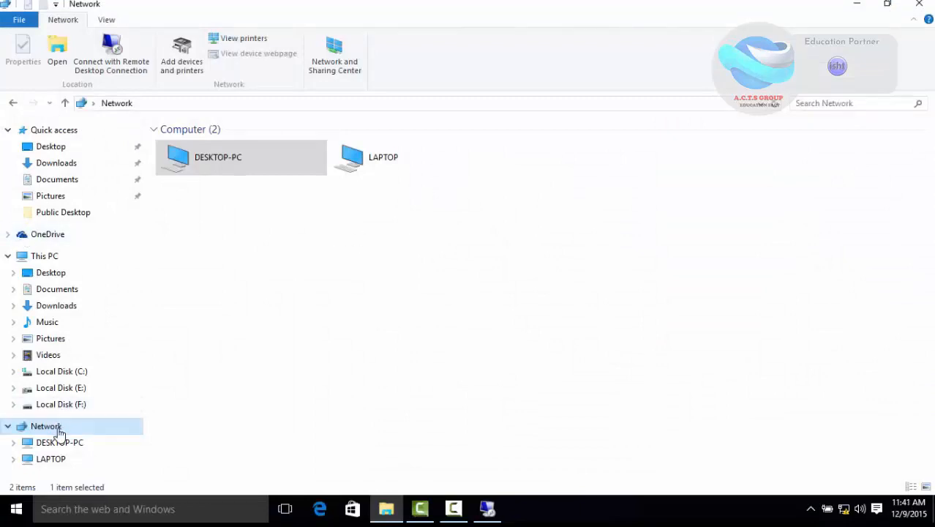
On the Windows 10 computer, try to open the shared folder d on DESKTOP-PC through the network
click(459, 238)
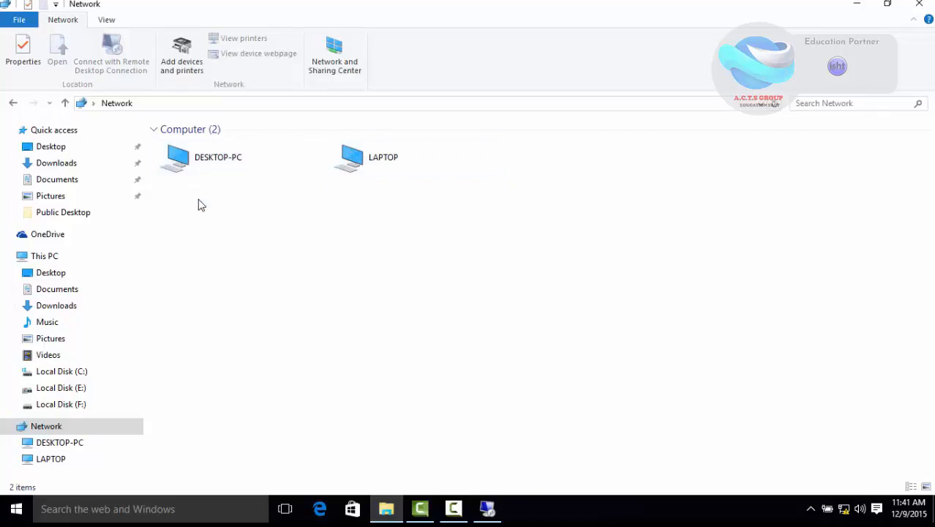
double_click(233, 163)
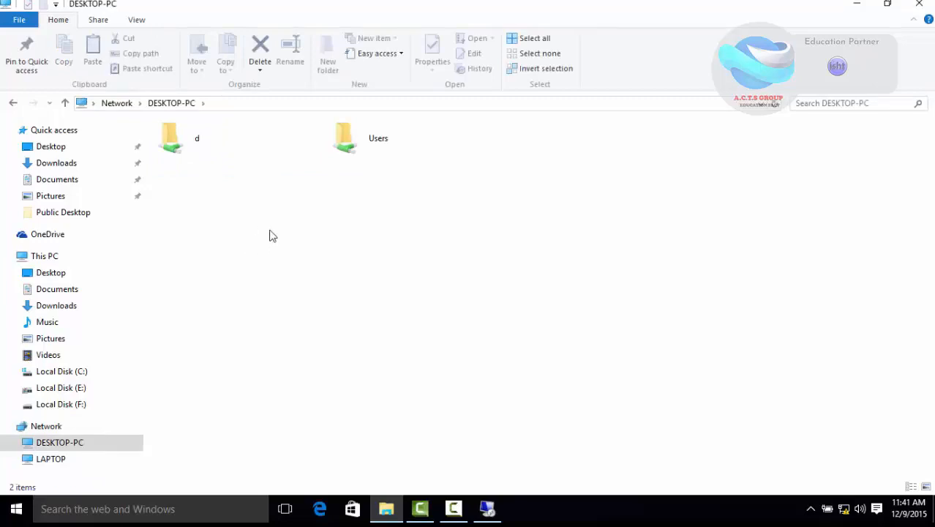
double_click(204, 147)
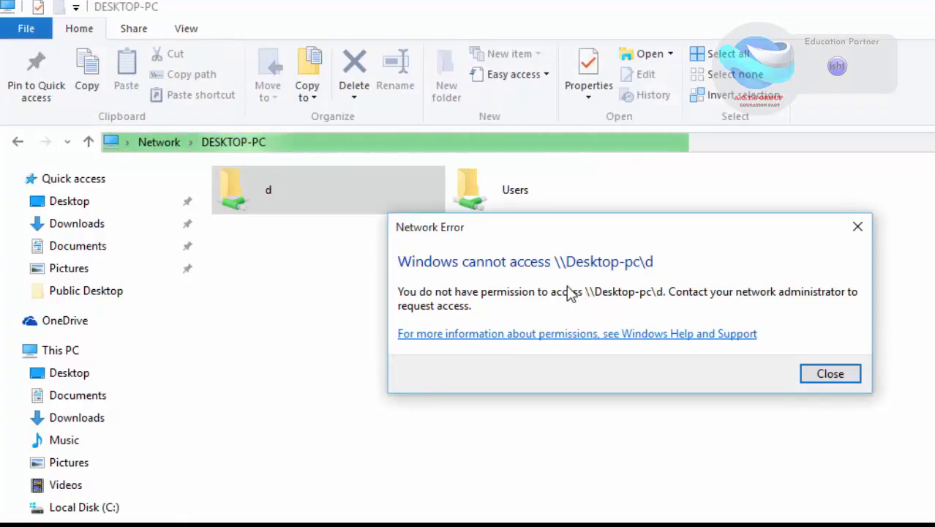
click(834, 381)
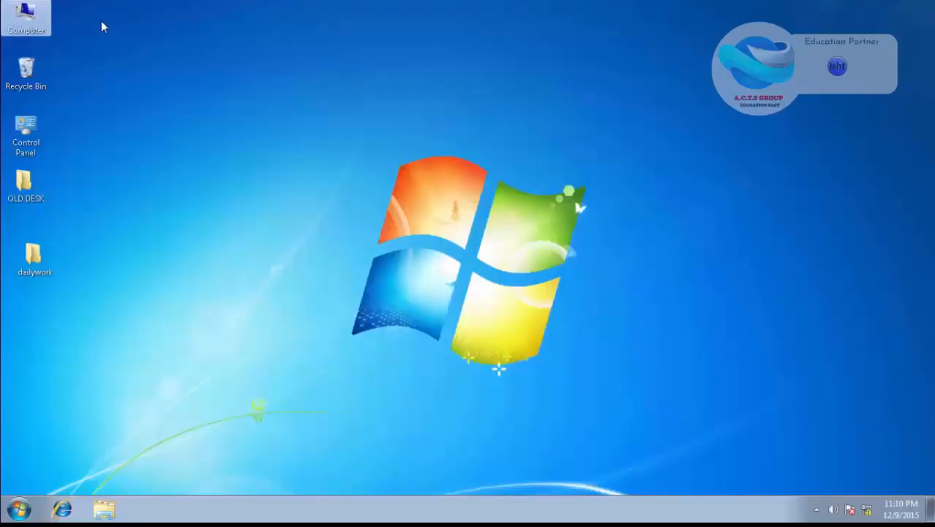
Back on the Windows 7 desktop PC, open the security permissions of New Volume (D:) for editing
double_click(41, 19)
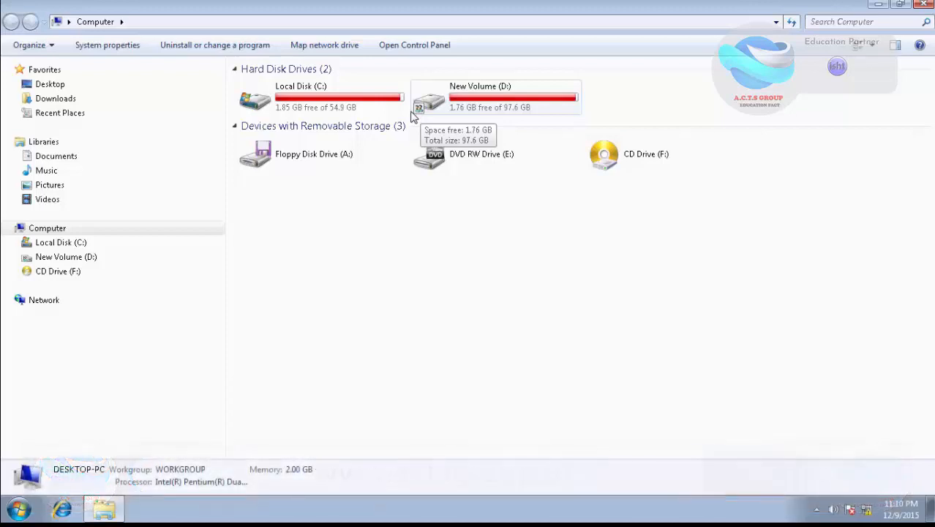
right_click(482, 100)
mouse_move(570, 162)
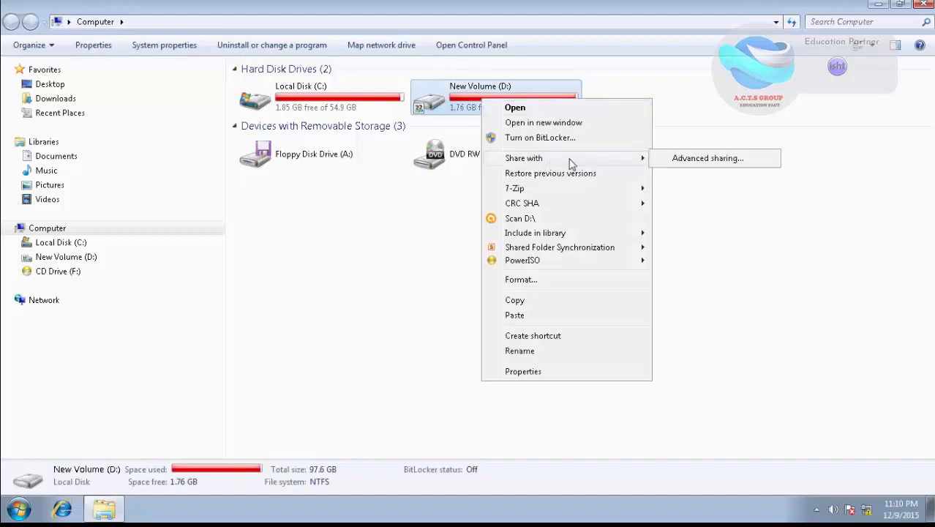
click(695, 160)
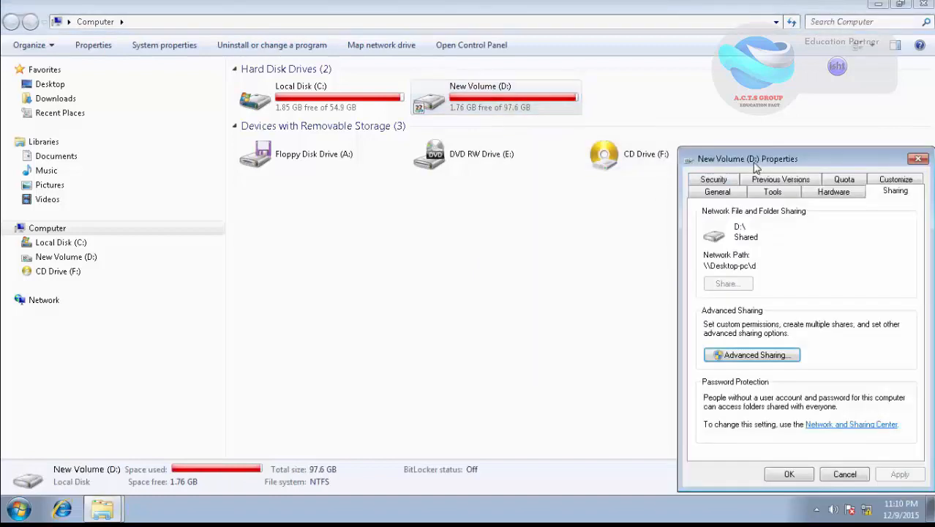
drag(752, 161, 425, 123)
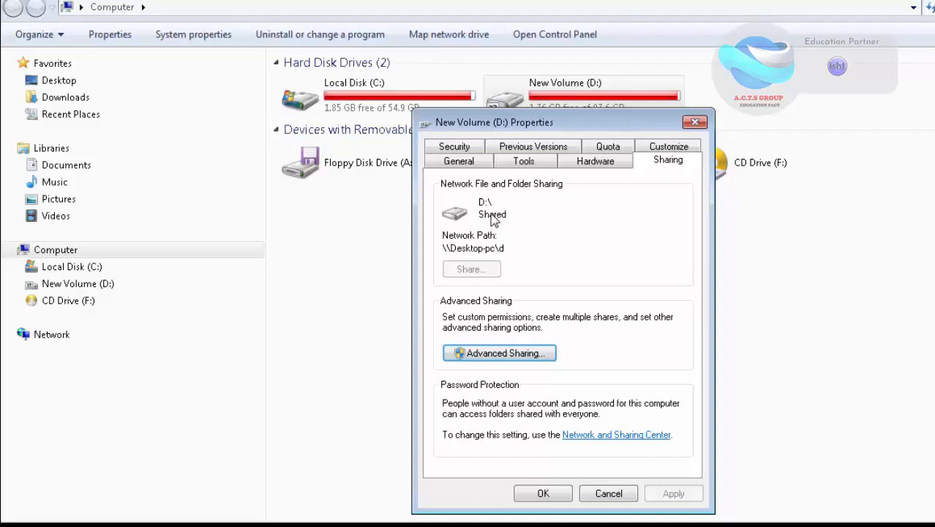
click(457, 147)
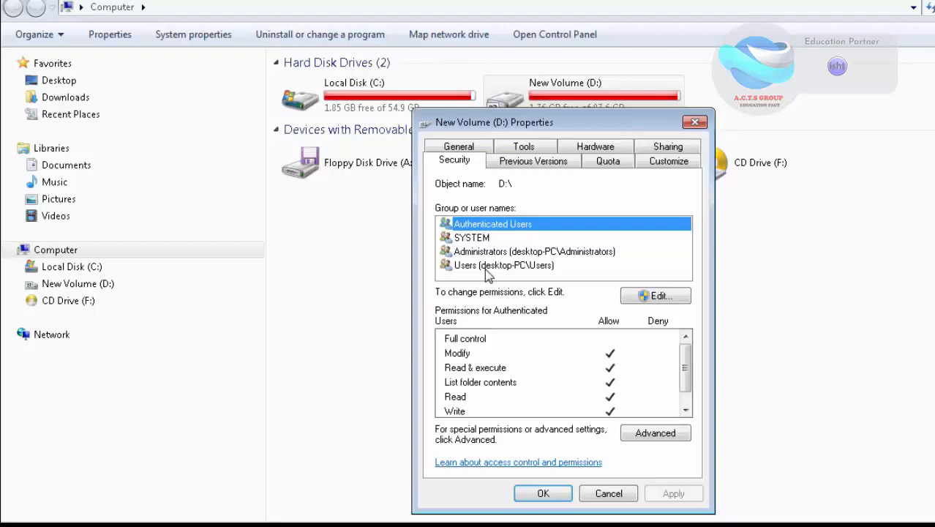
click(645, 296)
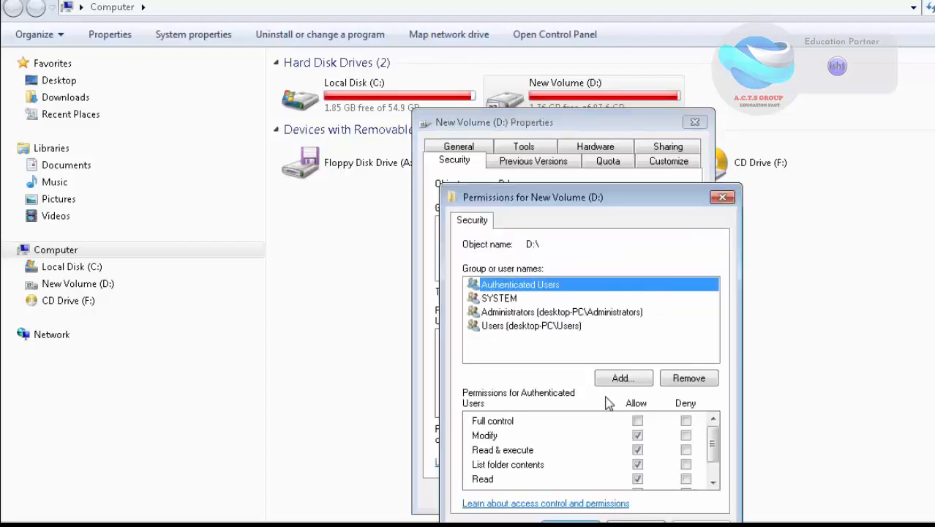
Add the group EVERYONE to the security permissions of New Volume (D:)
click(624, 381)
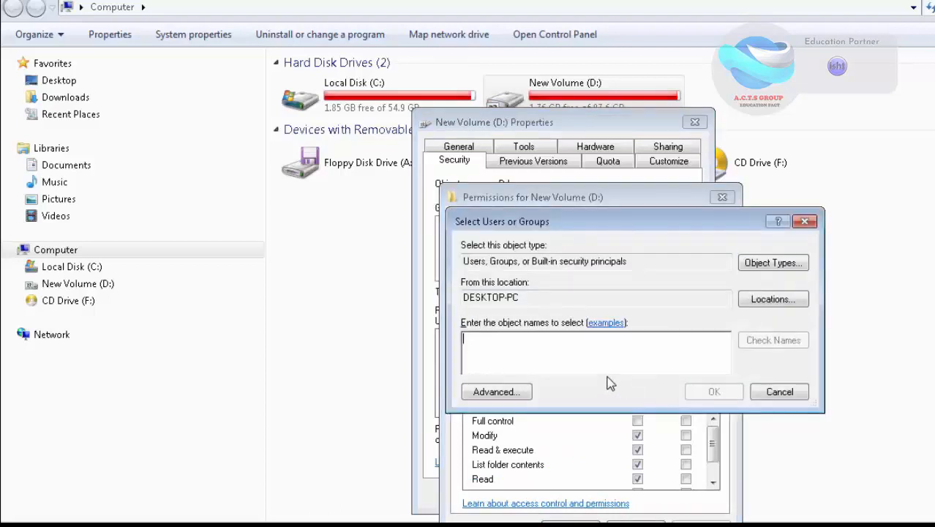
text(EVERY)
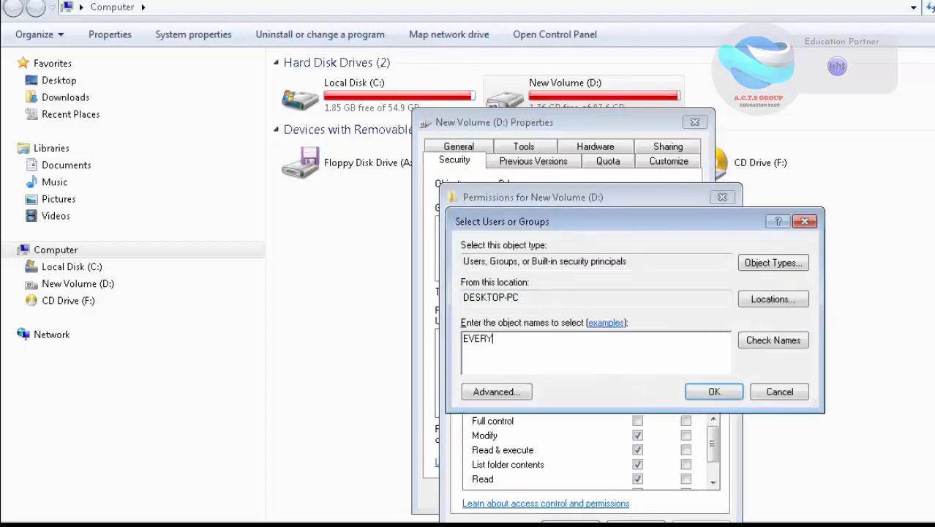
text(ONE)
click(716, 391)
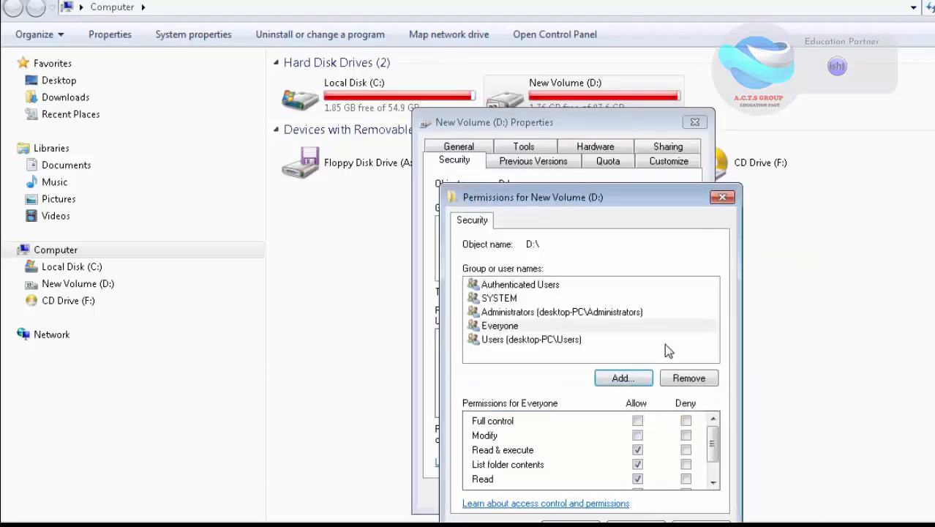
Allow Everyone Full control in the security permissions of New Volume (D:) and apply the change
click(510, 326)
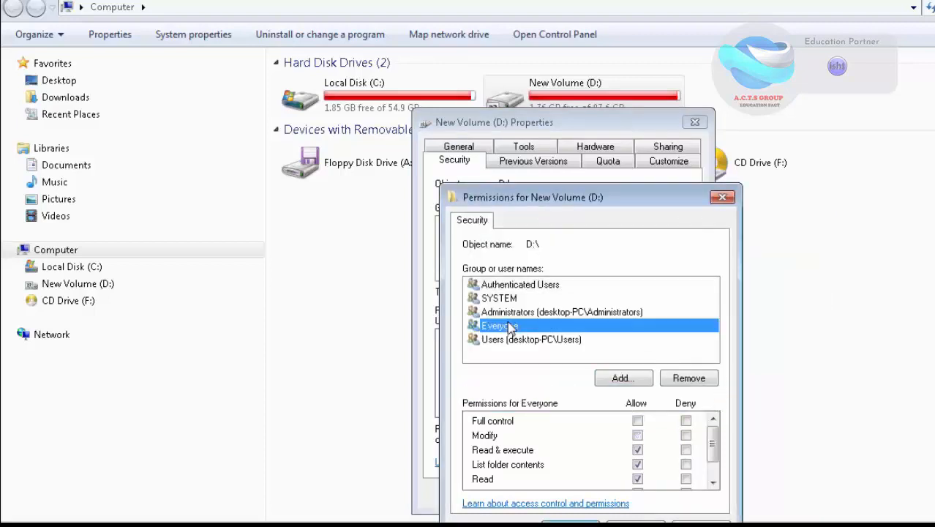
click(637, 420)
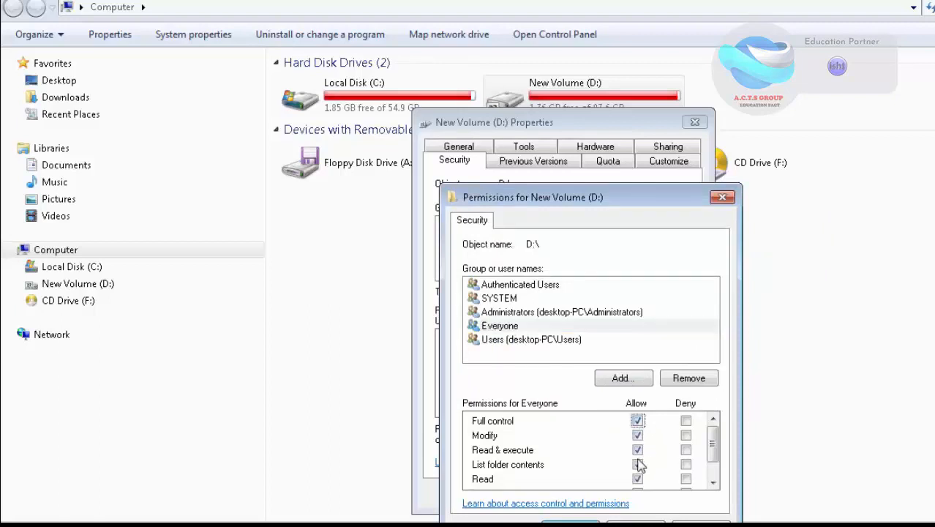
scroll(637, 468, down, 1)
scroll(637, 468, up, 1)
scroll(637, 468, down, 1)
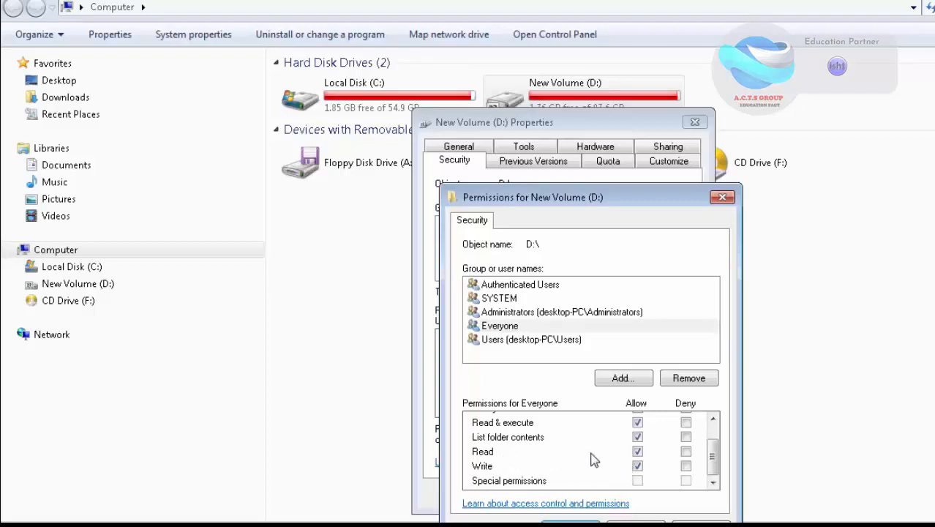
scroll(586, 439, up, 1)
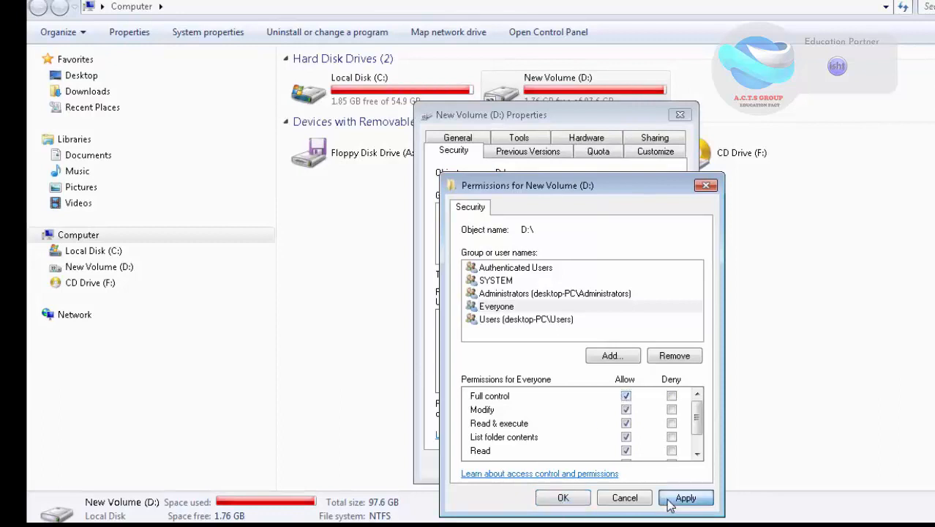
click(563, 498)
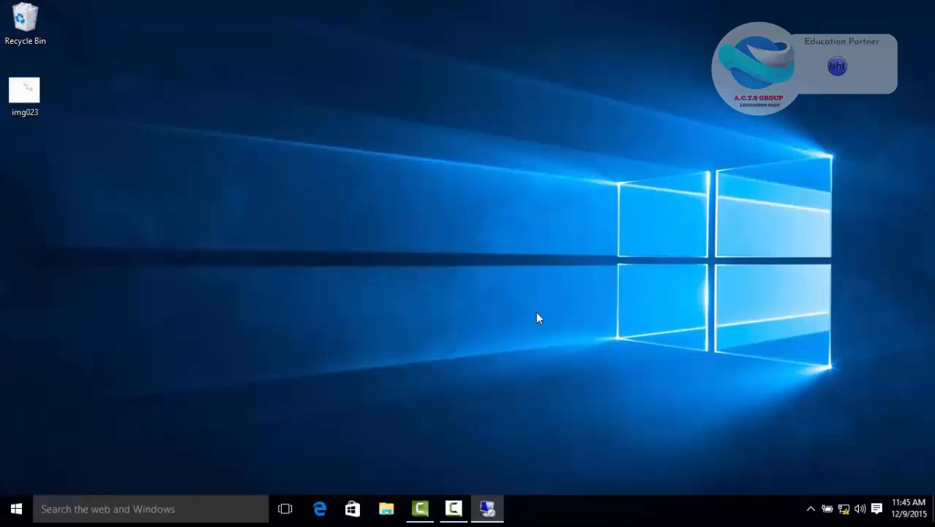
On the Windows 10 computer, open the Dailyworkout folder in the shared folder d on DESKTOP-PC through the network
click(385, 508)
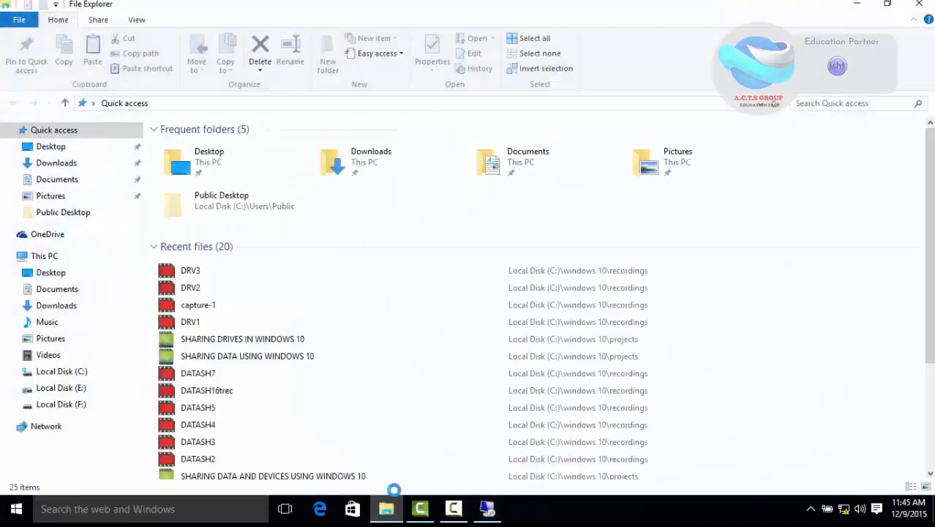
click(62, 429)
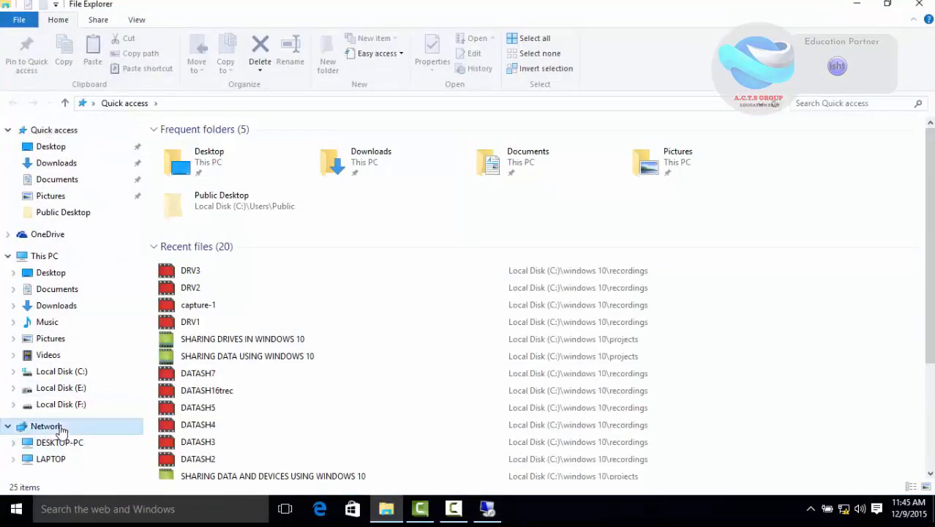
double_click(208, 160)
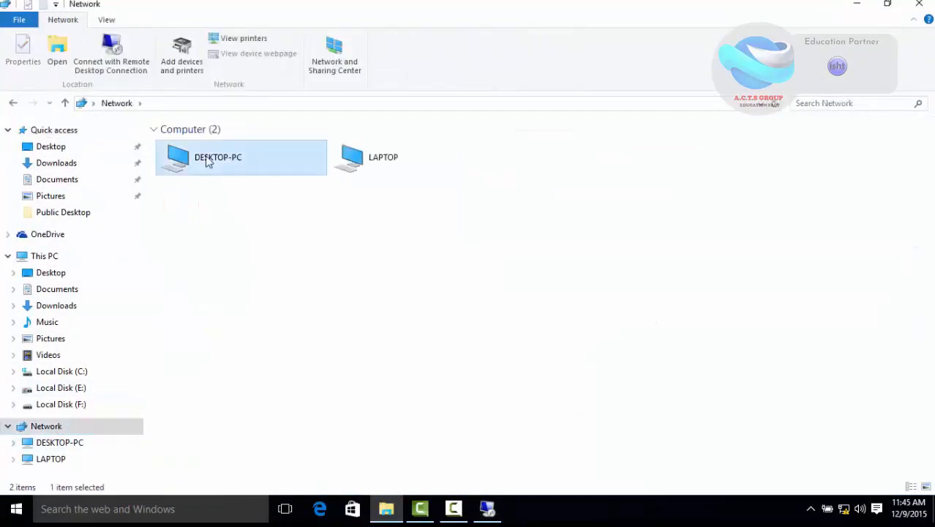
double_click(203, 140)
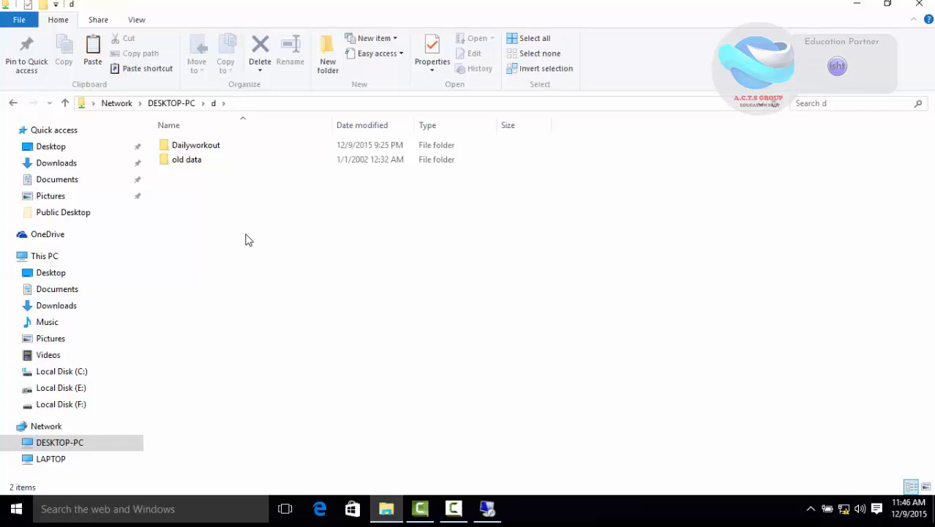
double_click(196, 146)
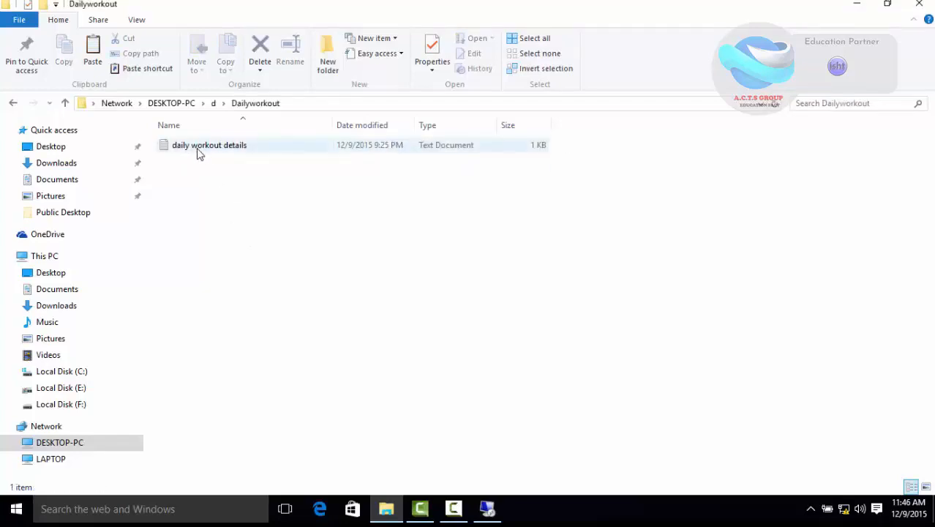
Copy the text document daily workout details from the shared Dailyworkout folder onto the Windows 10 desktop
right_click(209, 150)
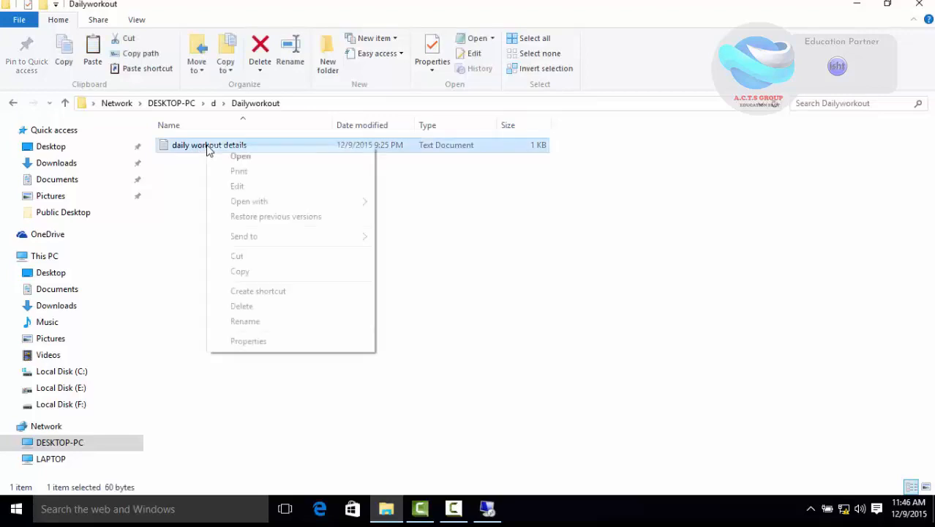
click(240, 271)
click(857, 4)
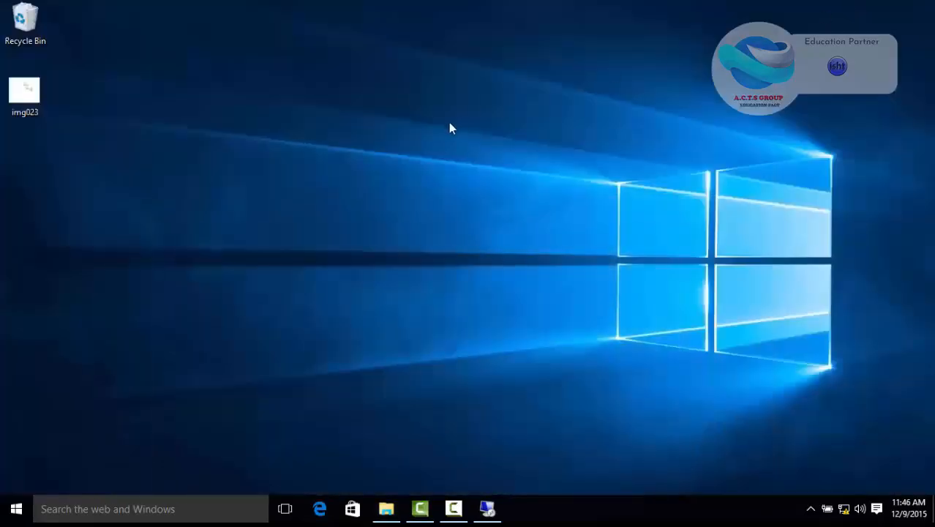
right_click(431, 123)
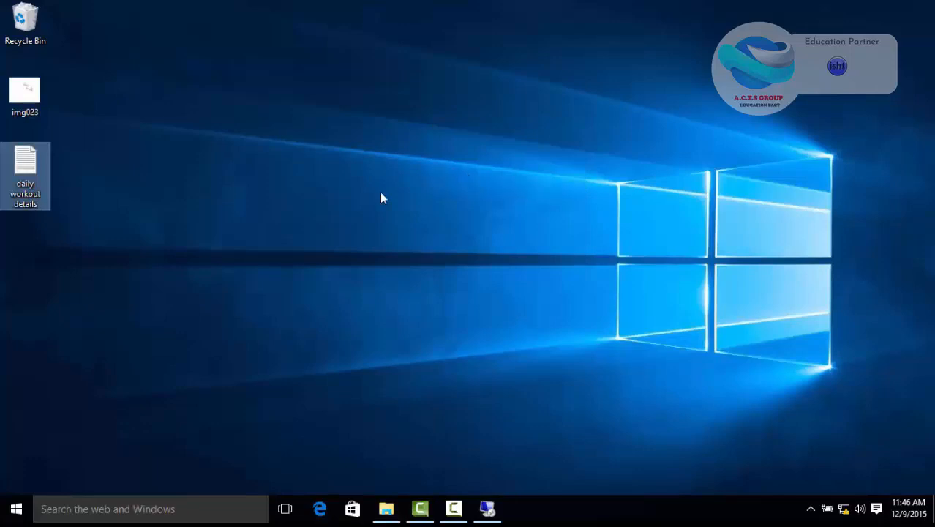
Copy the image img023 from the Windows 10 desktop into the shared Dailyworkout folder on DESKTOP-PC
right_click(28, 87)
click(62, 304)
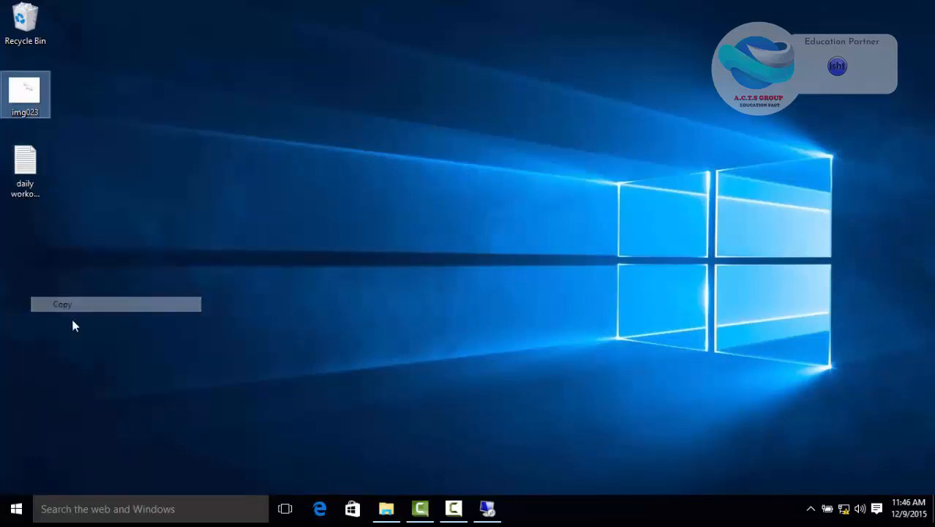
click(386, 508)
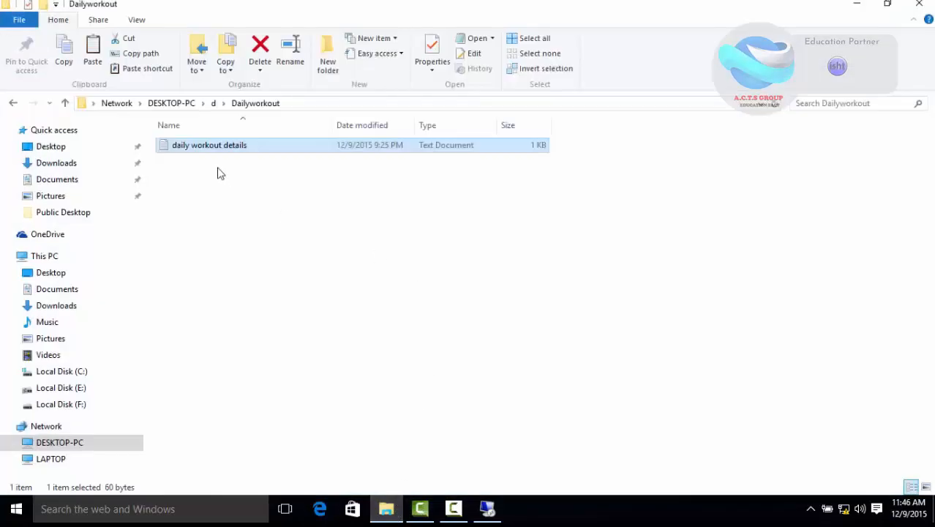
right_click(236, 247)
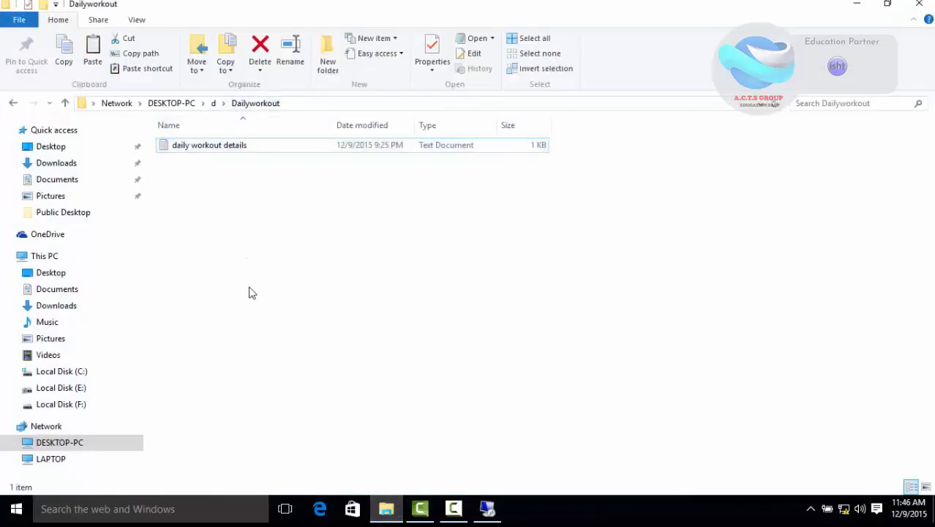
click(266, 341)
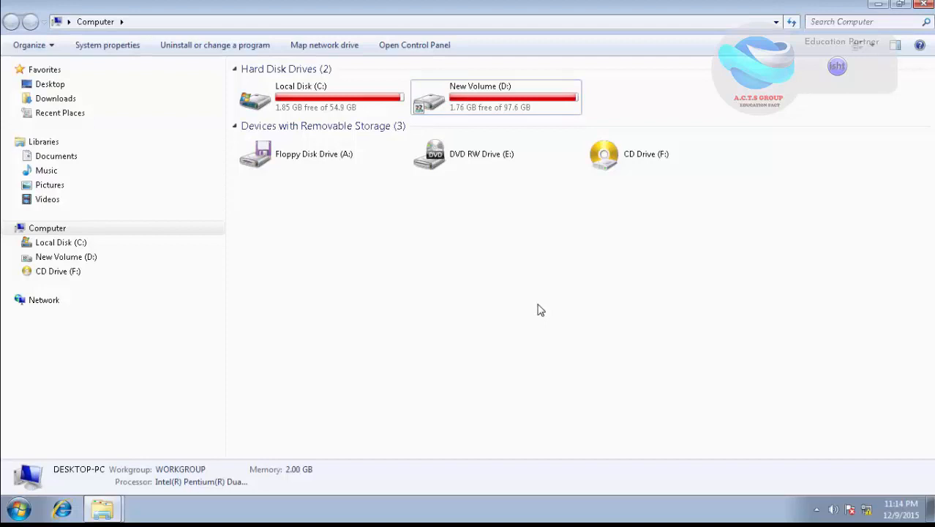
On the Windows 7 desktop PC, check the Dailyworkout folder on New Volume (D:) for the image img023
double_click(501, 106)
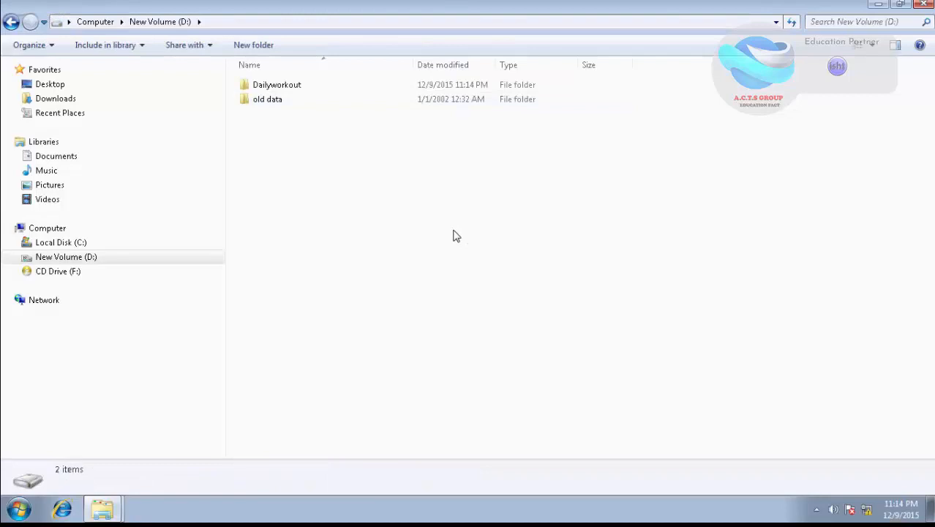
double_click(289, 86)
click(347, 116)
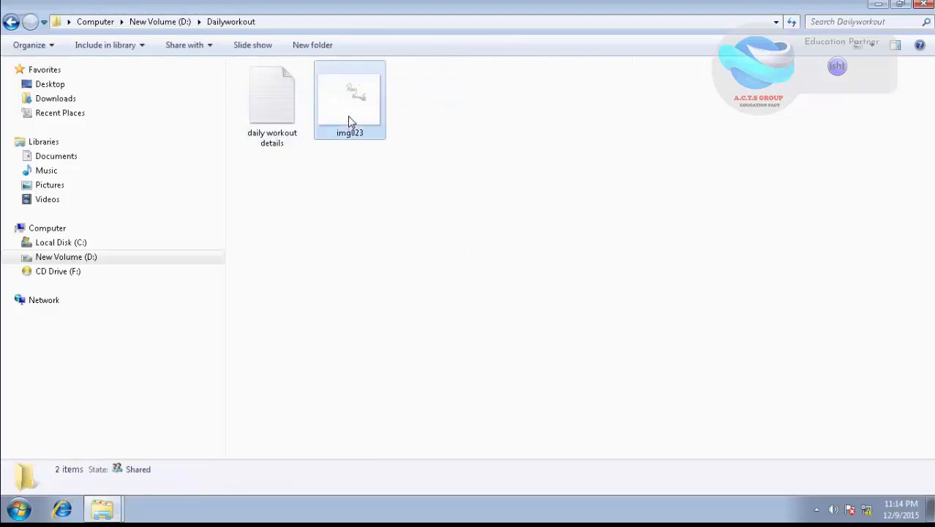